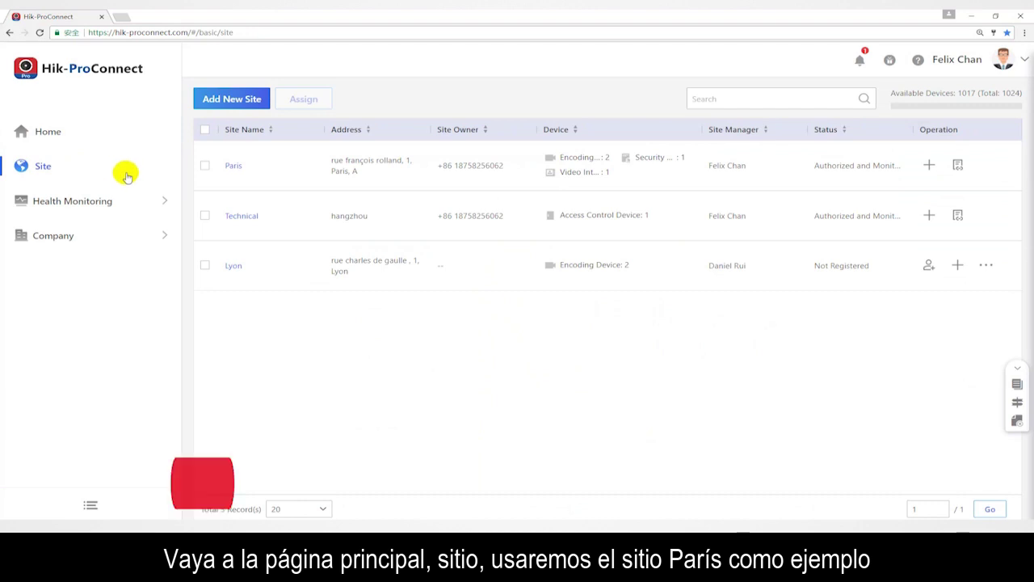
Open the linkage rules of the Paris site and look through the available linkage templates.
click(233, 167)
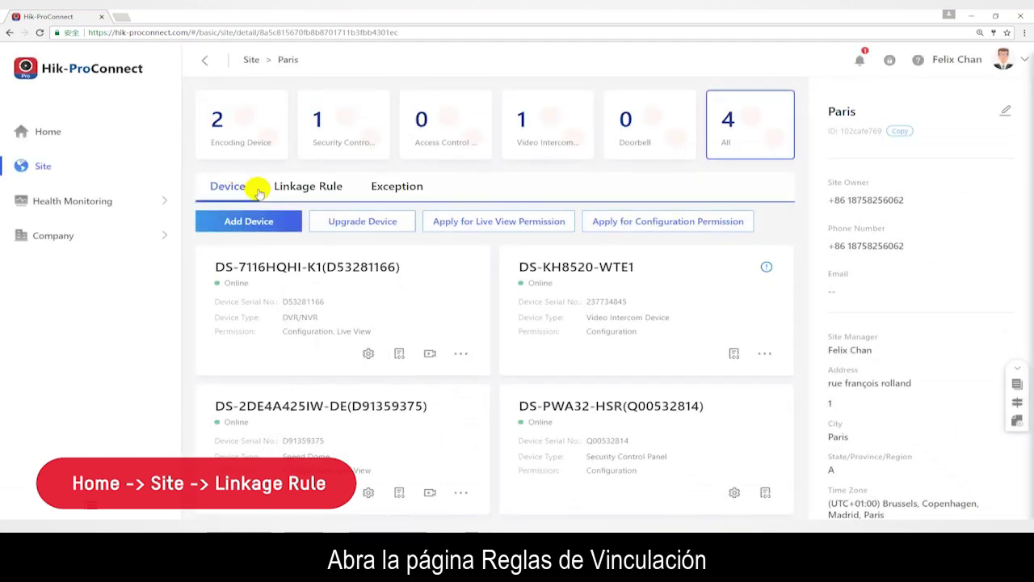
click(323, 188)
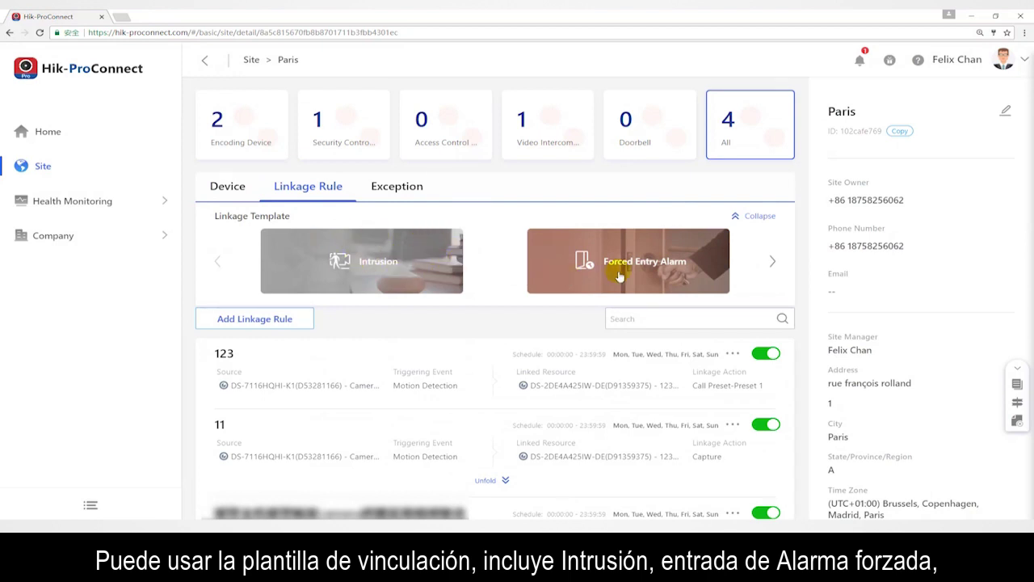
click(772, 263)
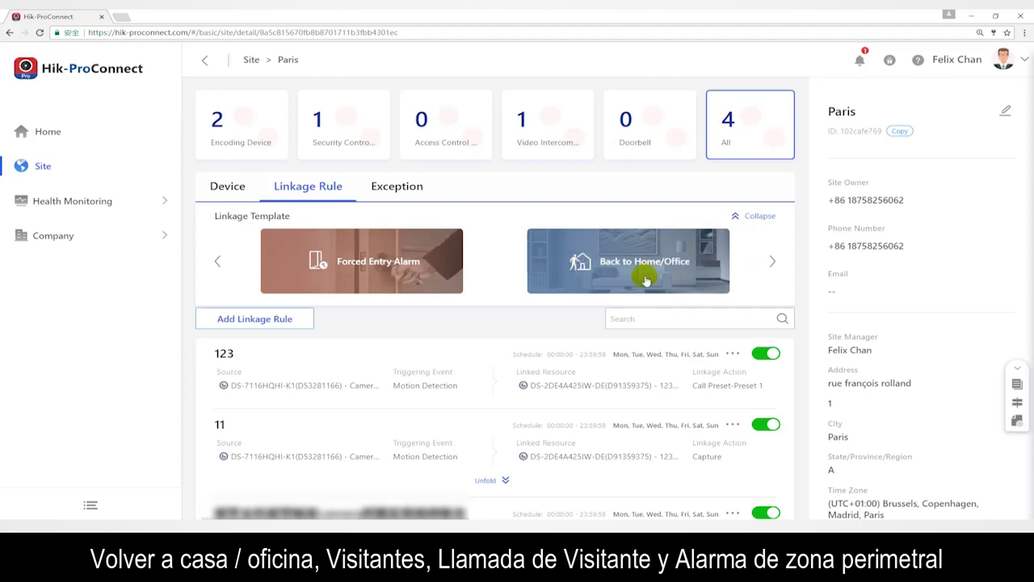
click(771, 261)
click(772, 261)
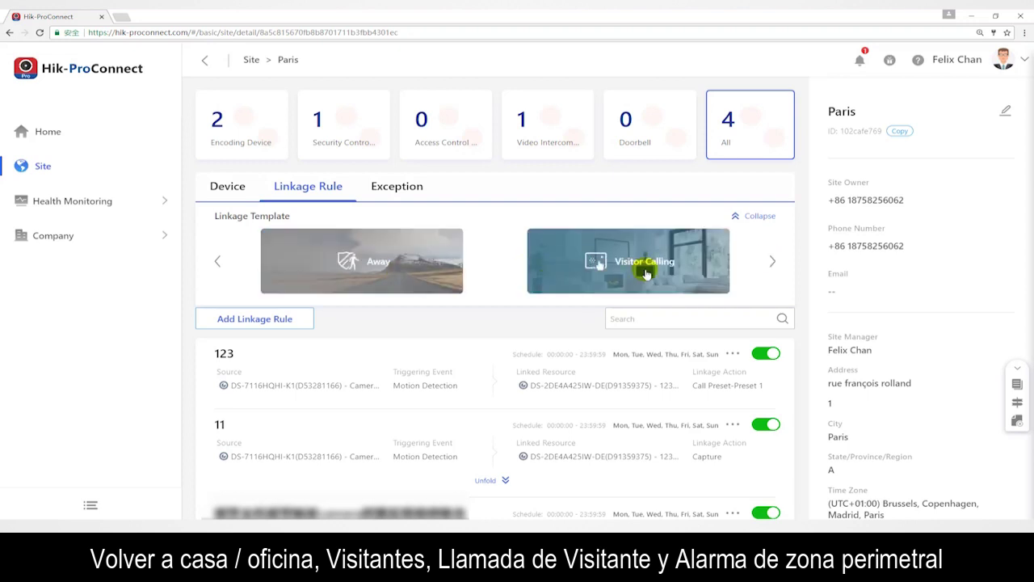
click(771, 261)
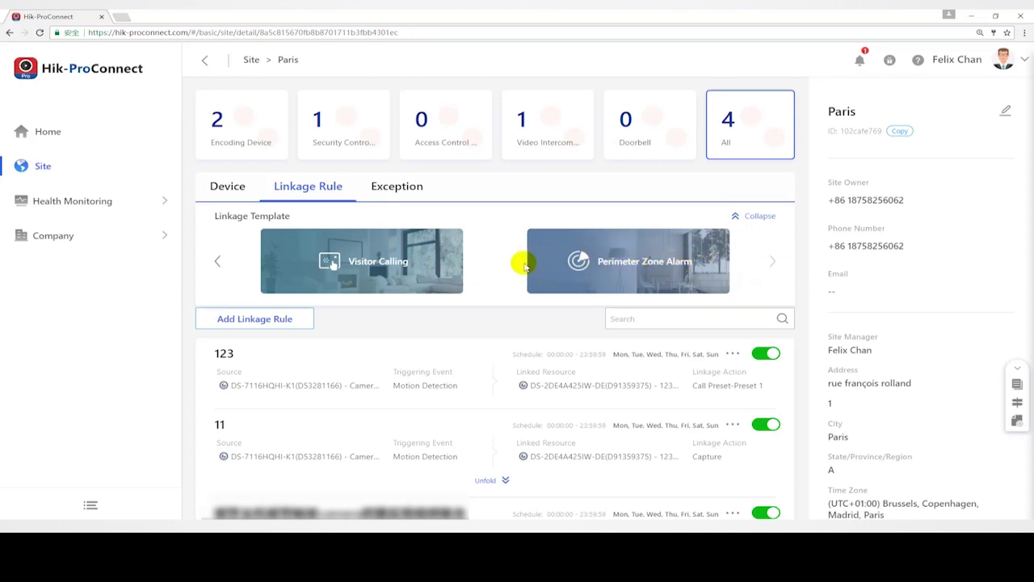
click(216, 261)
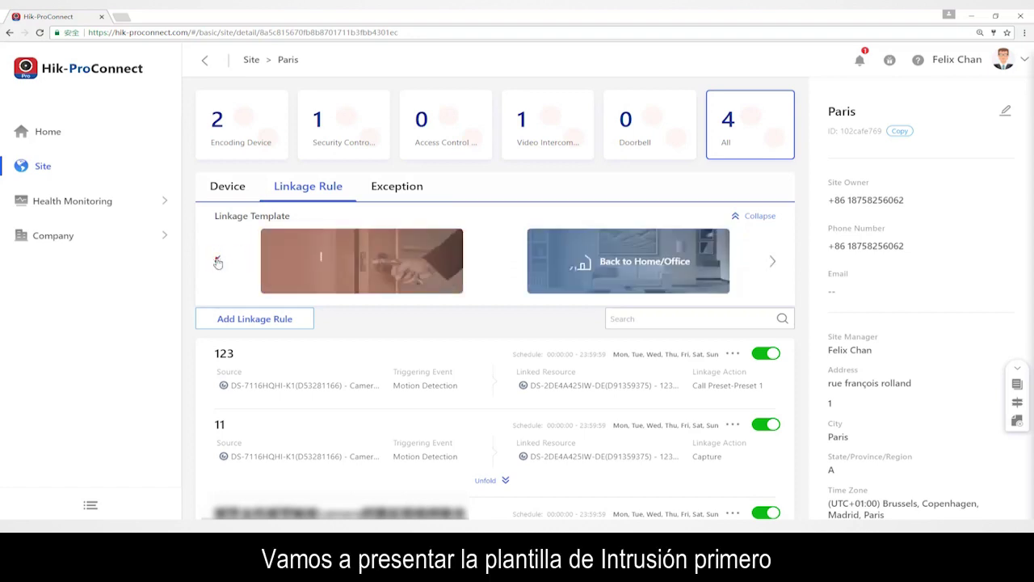
click(216, 259)
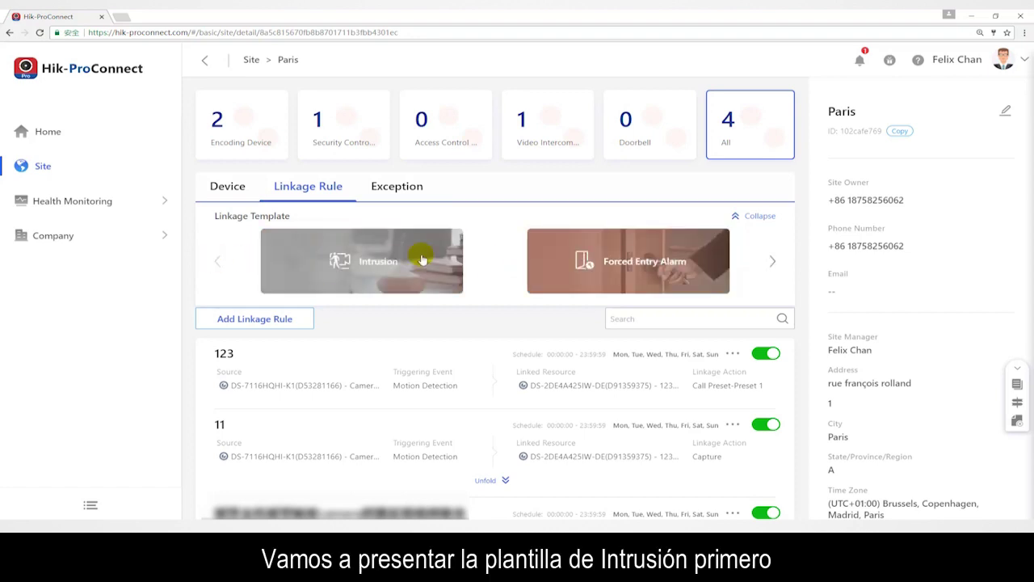
Start a linkage rule from the Intrusion template and examine the trigger and actions of the Intrusion and Forced Entry Alarm templates.
click(390, 265)
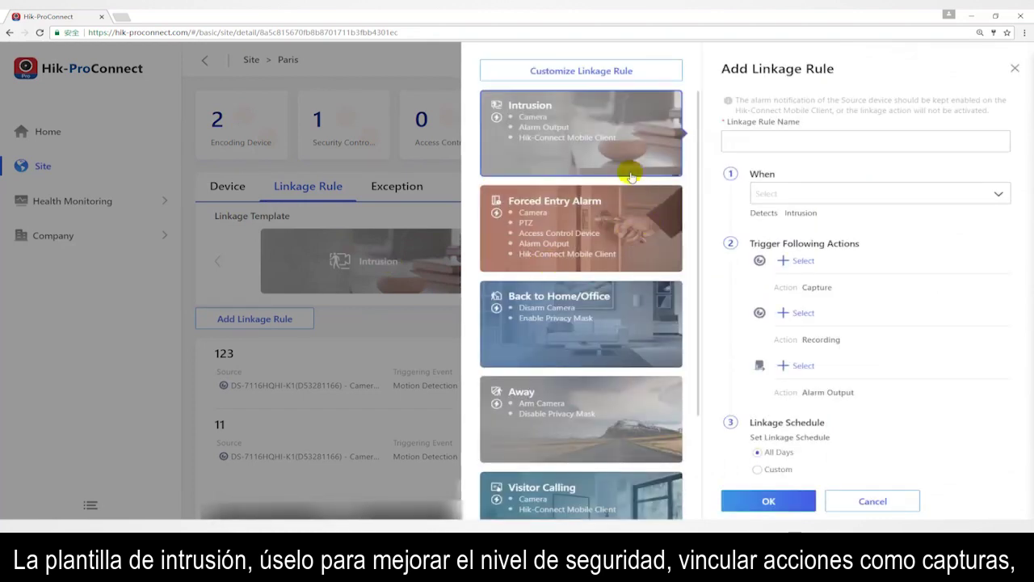
click(596, 139)
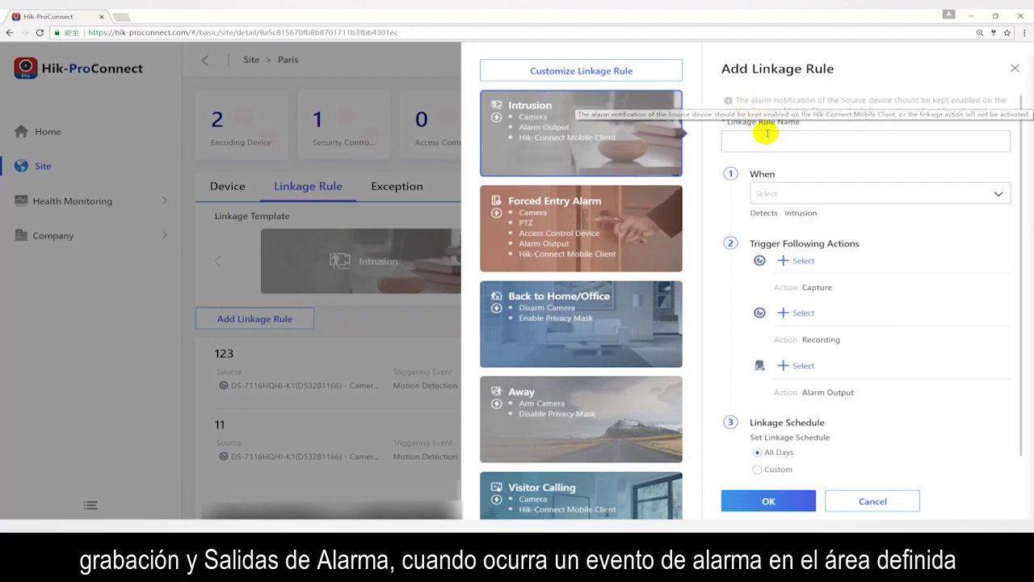
click(619, 218)
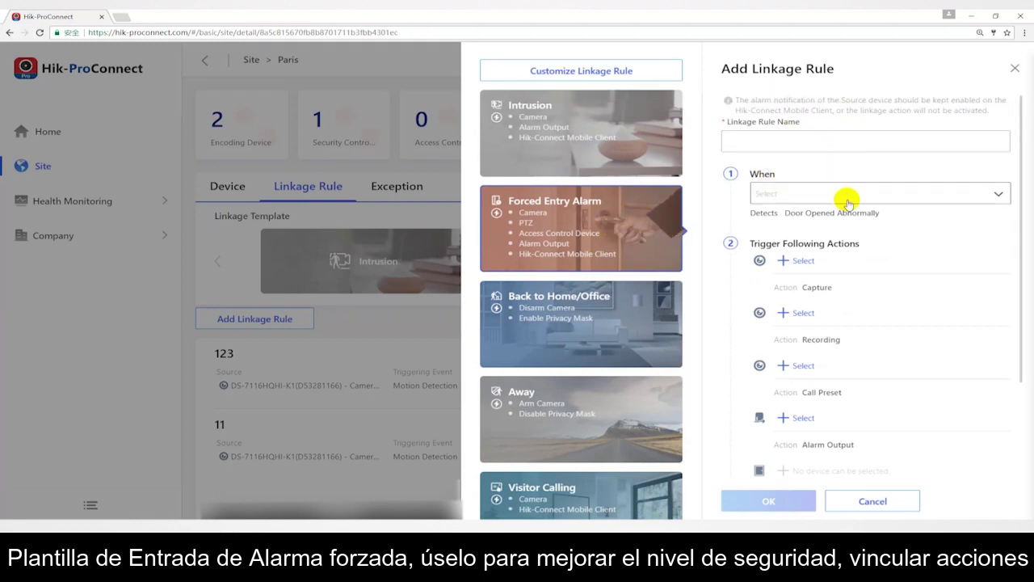
scroll(841, 254, down, 3)
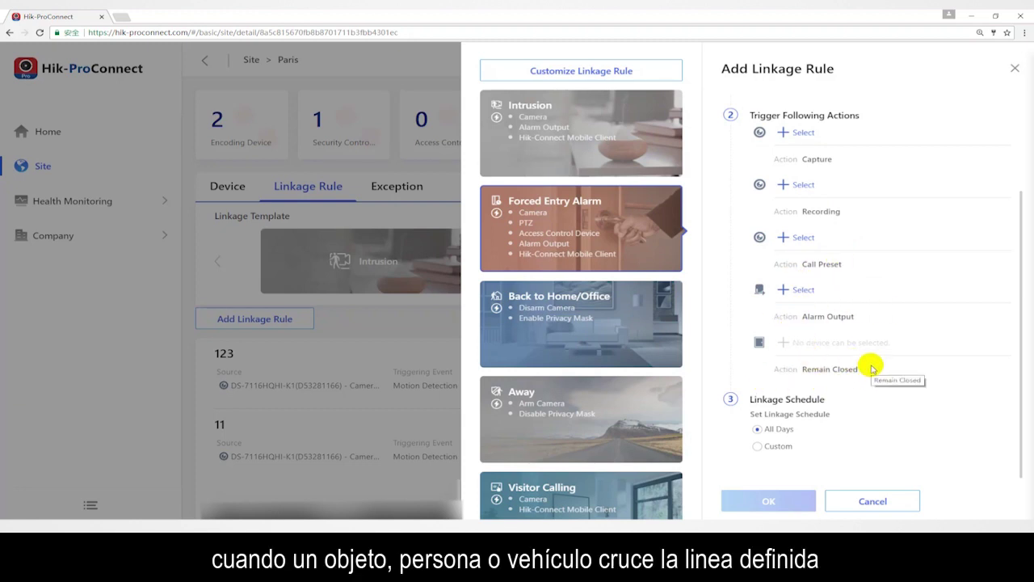
scroll(871, 363, up, 3)
scroll(871, 364, down, 3)
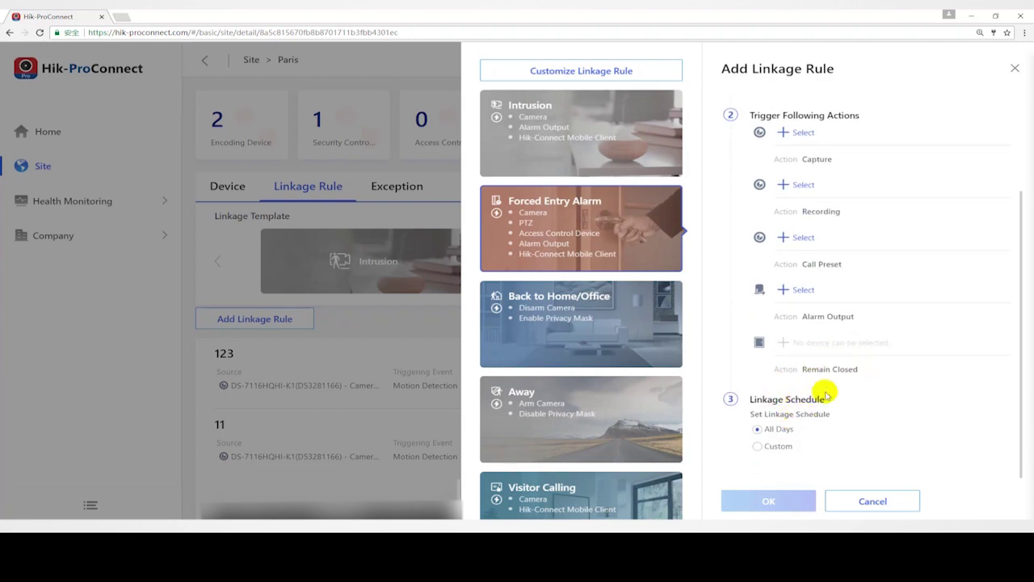
scroll(832, 374, up, 3)
Examine the Back to Home/Office, Away, Visitor Calling and Perimeter Zone Alarm templates and close the rule form without saving.
click(594, 318)
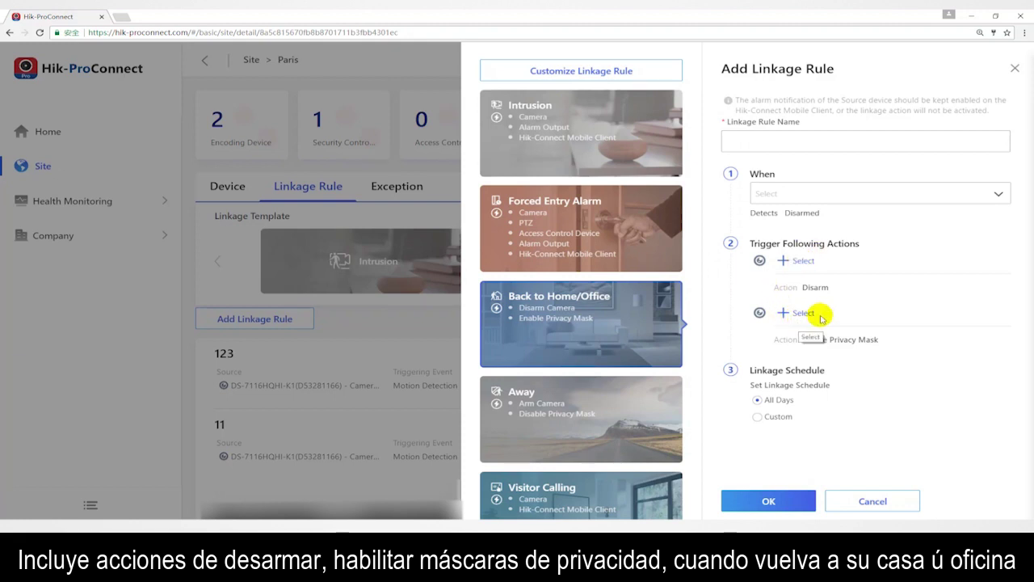
click(607, 409)
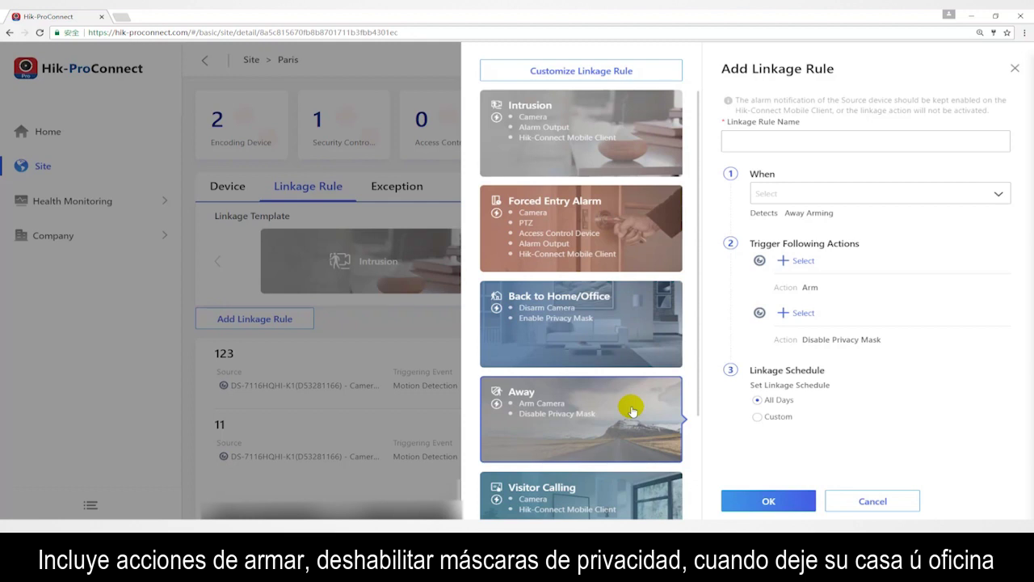
click(585, 490)
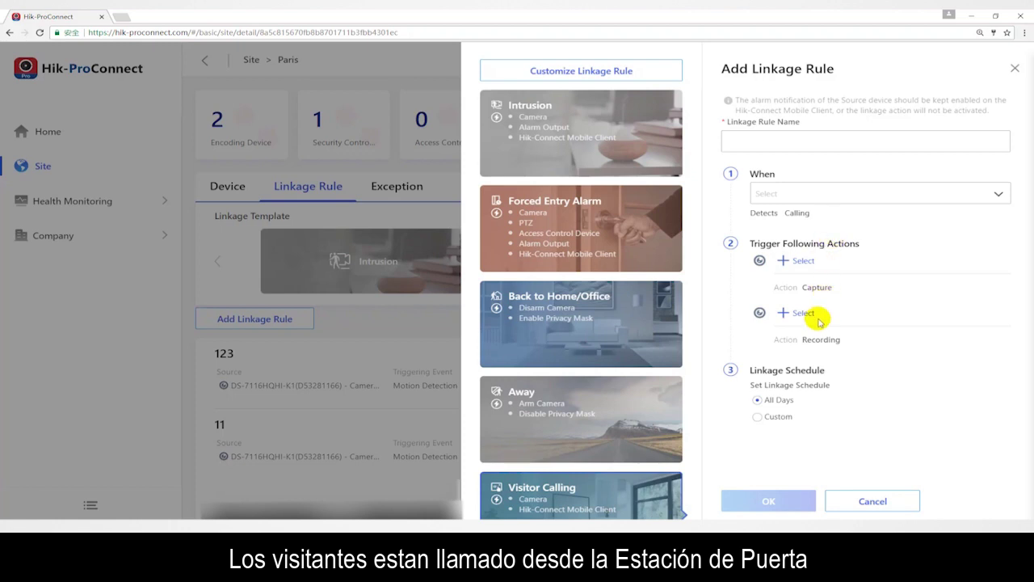
scroll(638, 444, down, 2)
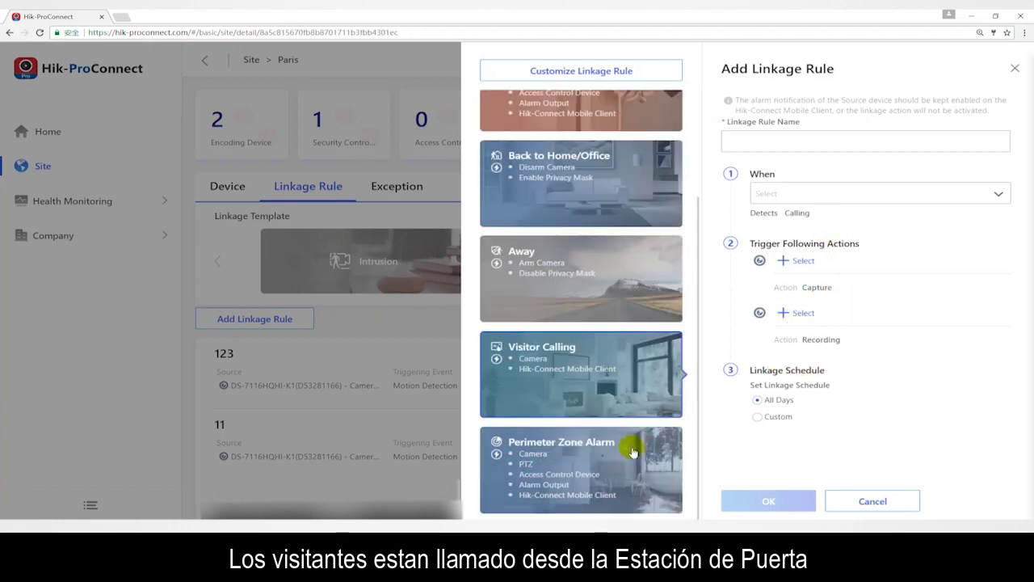
click(633, 452)
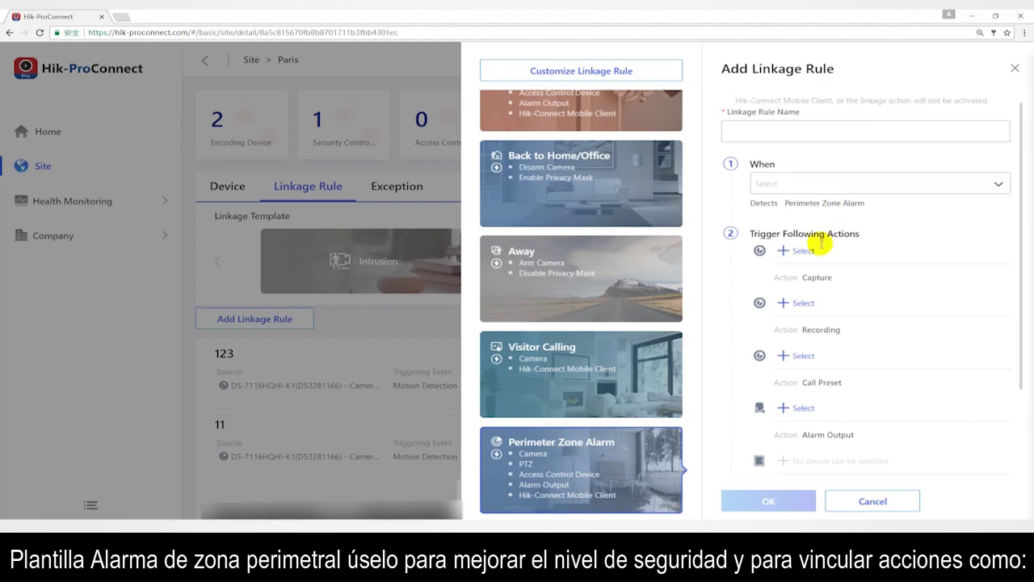
scroll(817, 237, down, 2)
scroll(821, 240, up, 1)
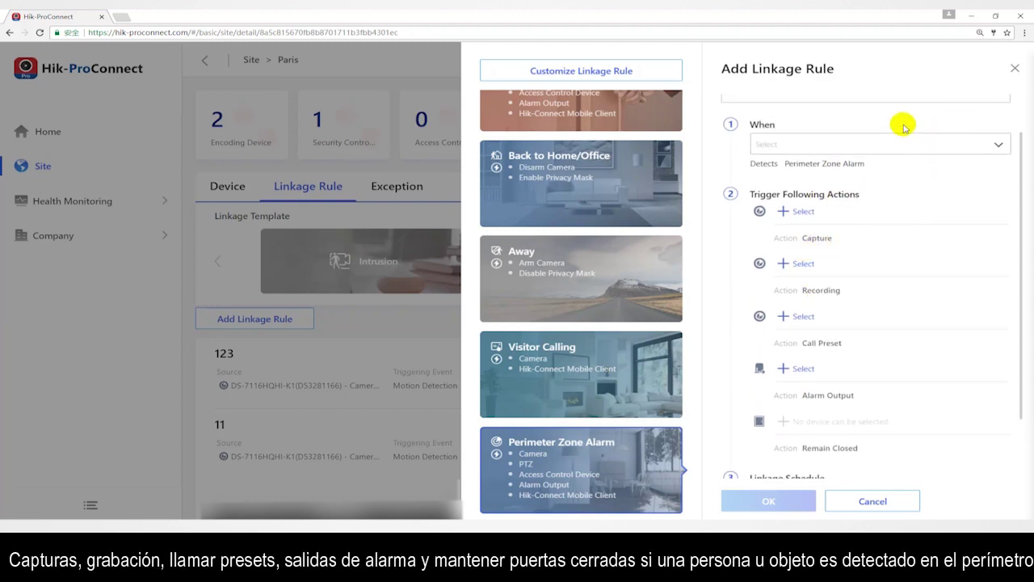
click(1013, 68)
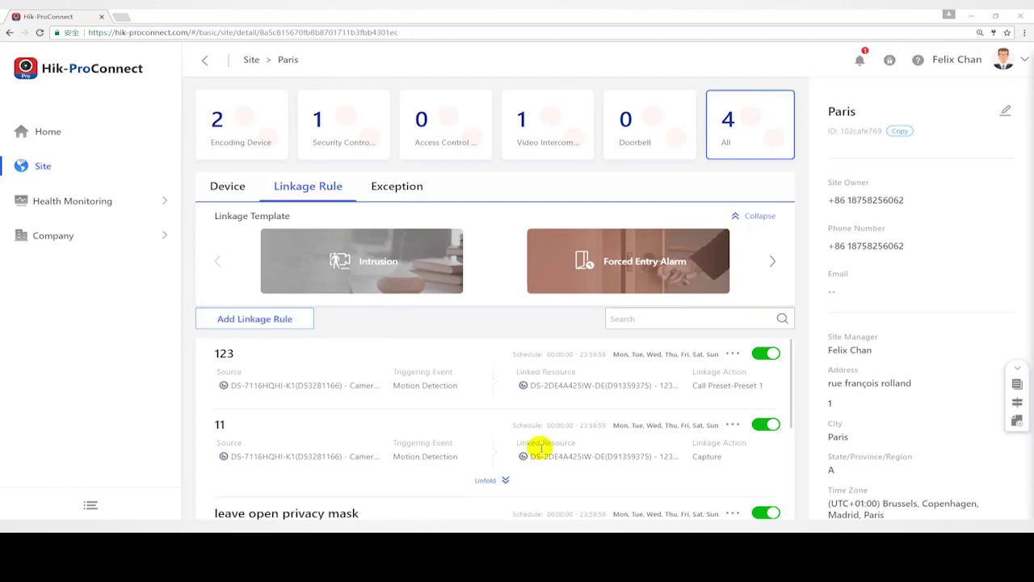
Check the permissions of the DS-7116HQHI-K1 and DS-KH8520-WTE1 devices in the site's device list.
click(773, 264)
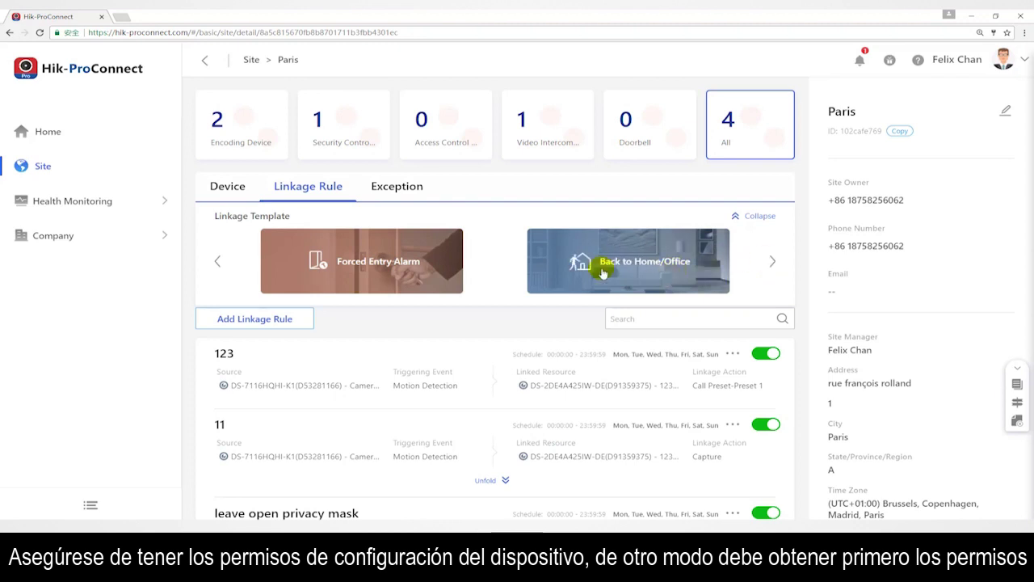
click(228, 188)
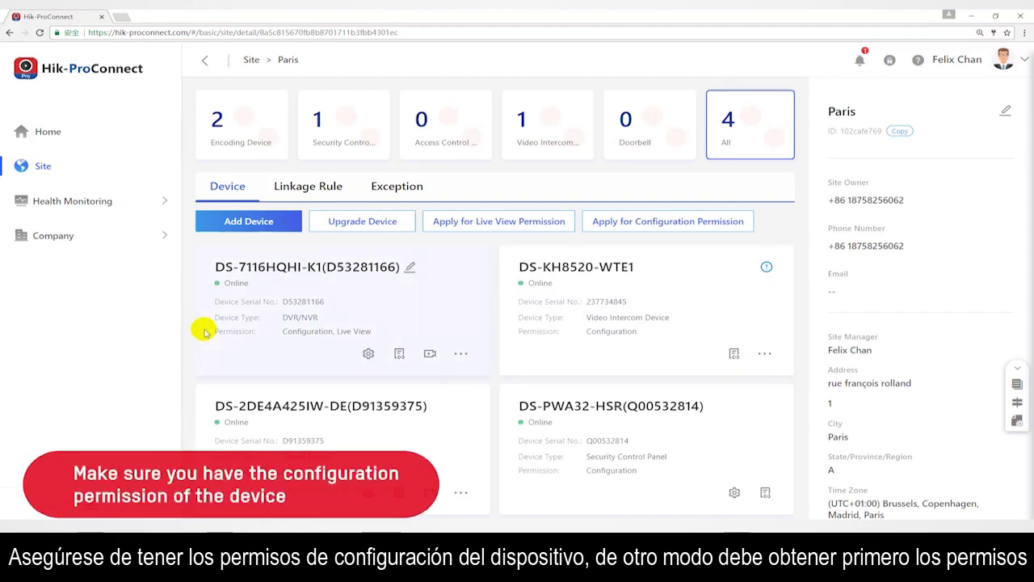
drag(203, 331, 328, 334)
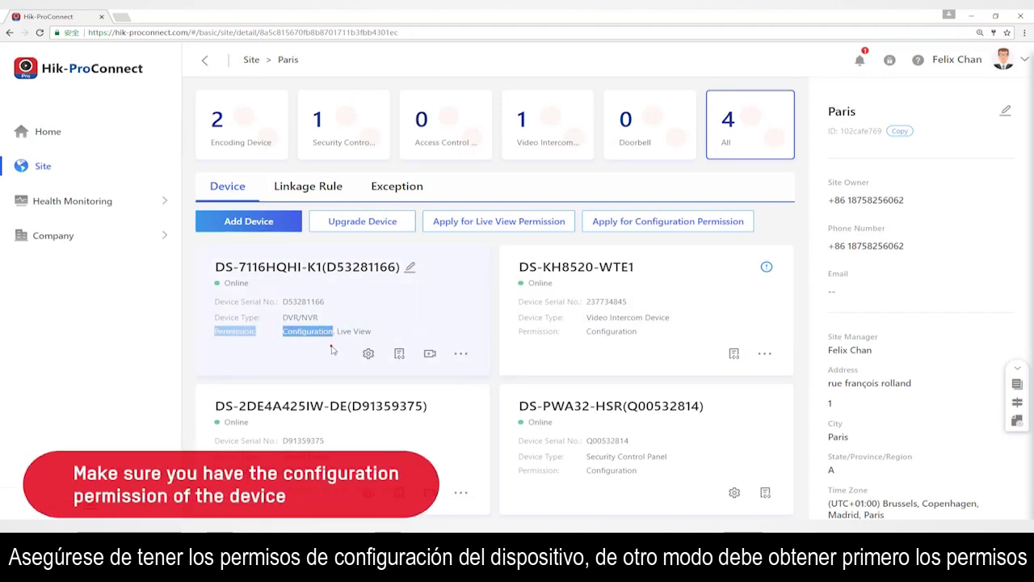
click(376, 354)
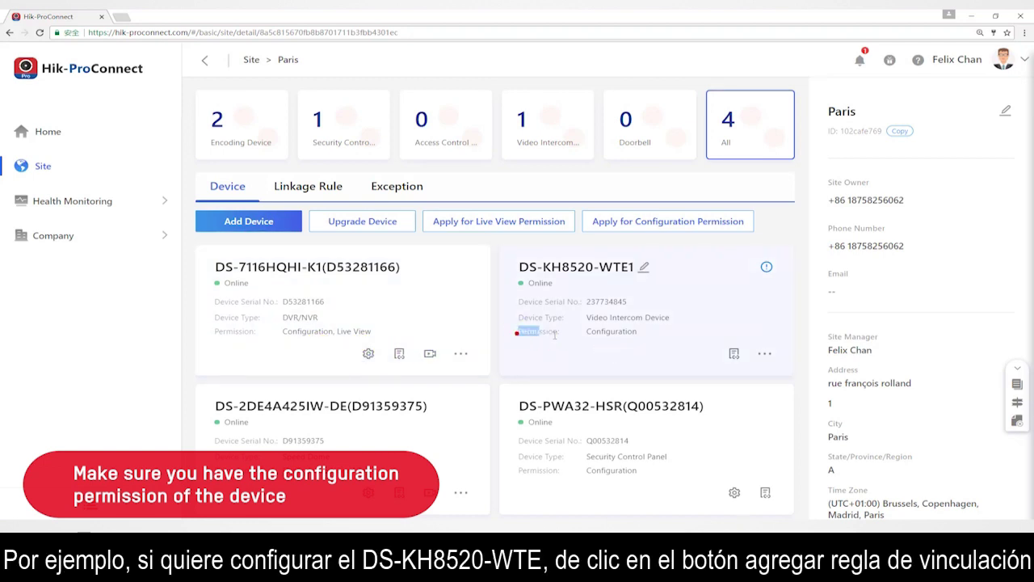
drag(555, 334, 636, 334)
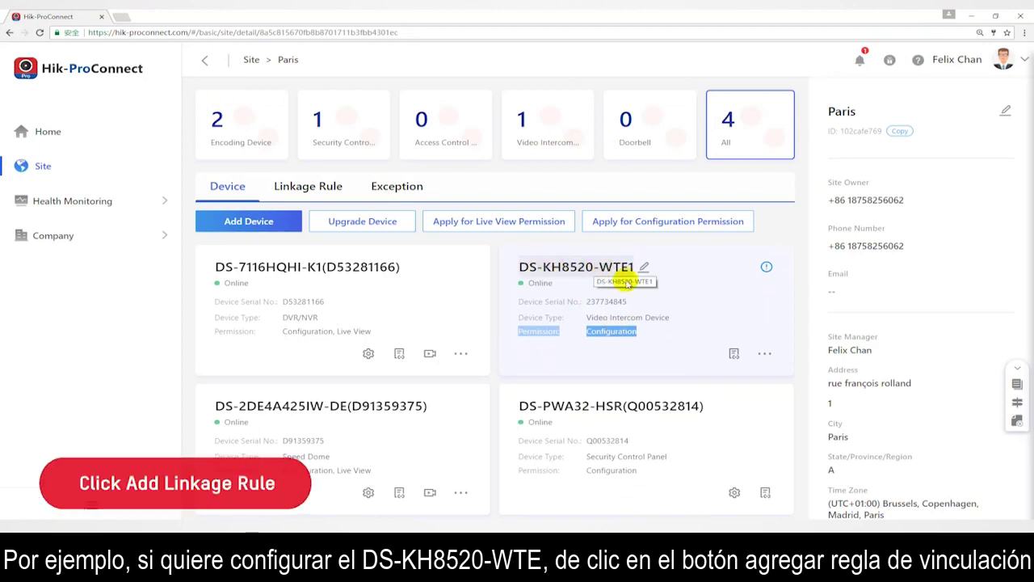
Start a linkage rule from the DS-KH8520-WTE1 device, name it "Link PTZ" and select Calling as the triggering event.
click(734, 353)
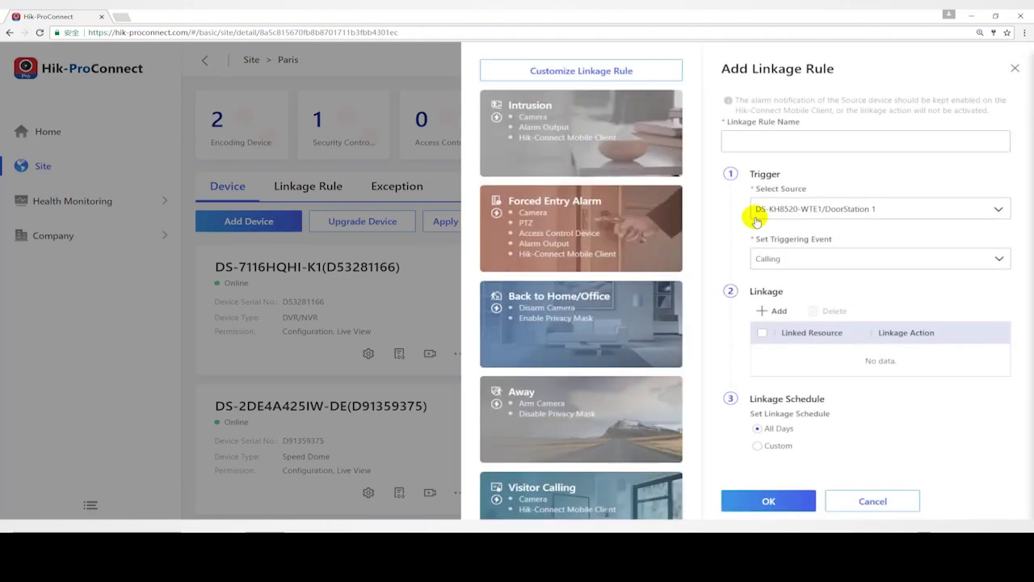
click(753, 142)
text(L)
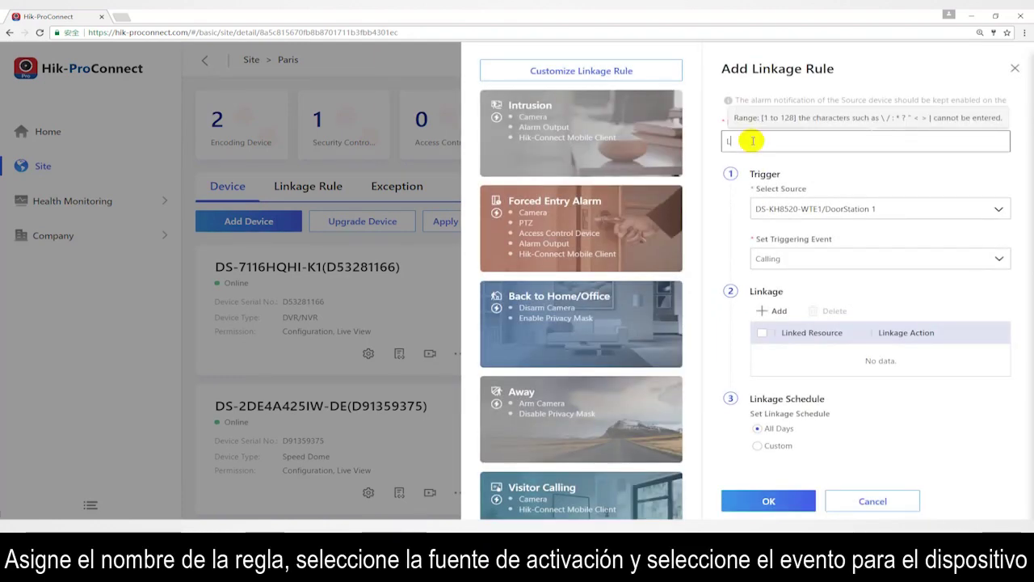
text(ink)
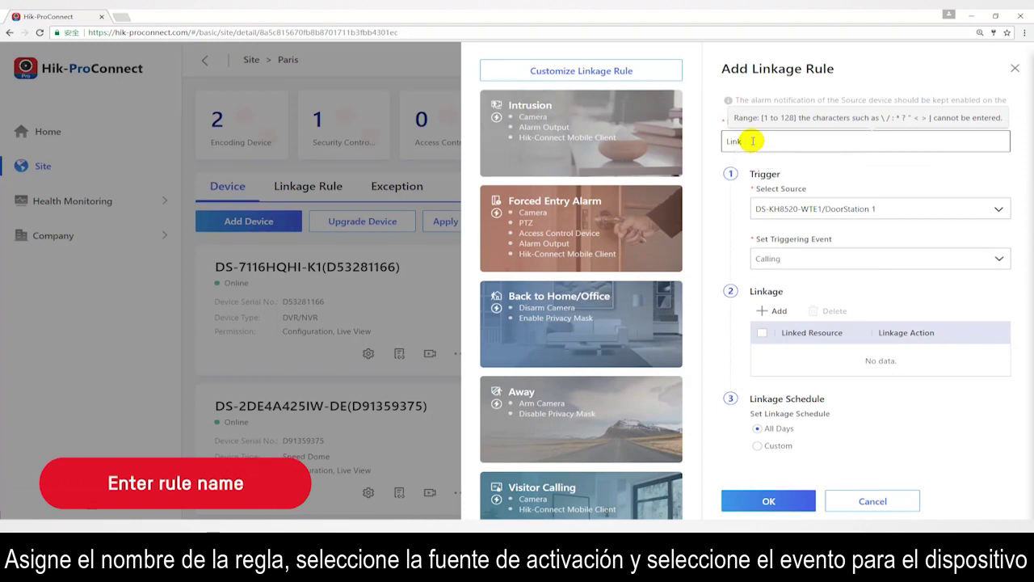
text( PTZ)
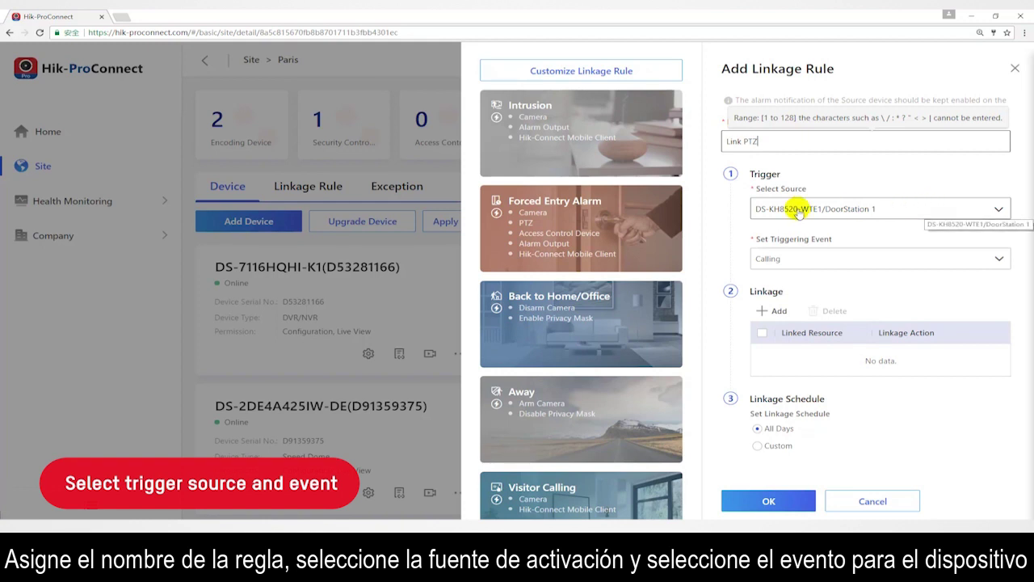
click(830, 265)
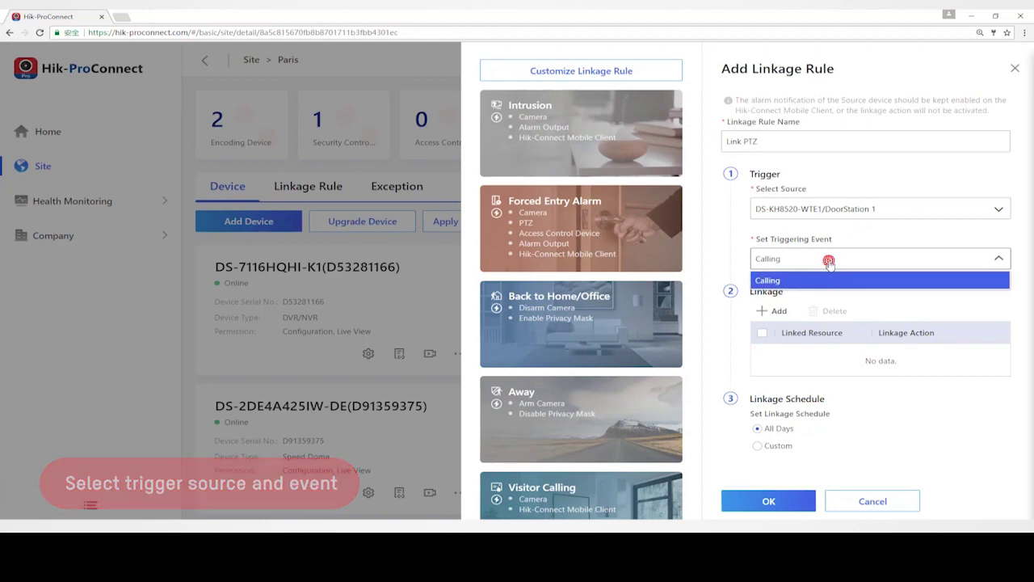
click(814, 279)
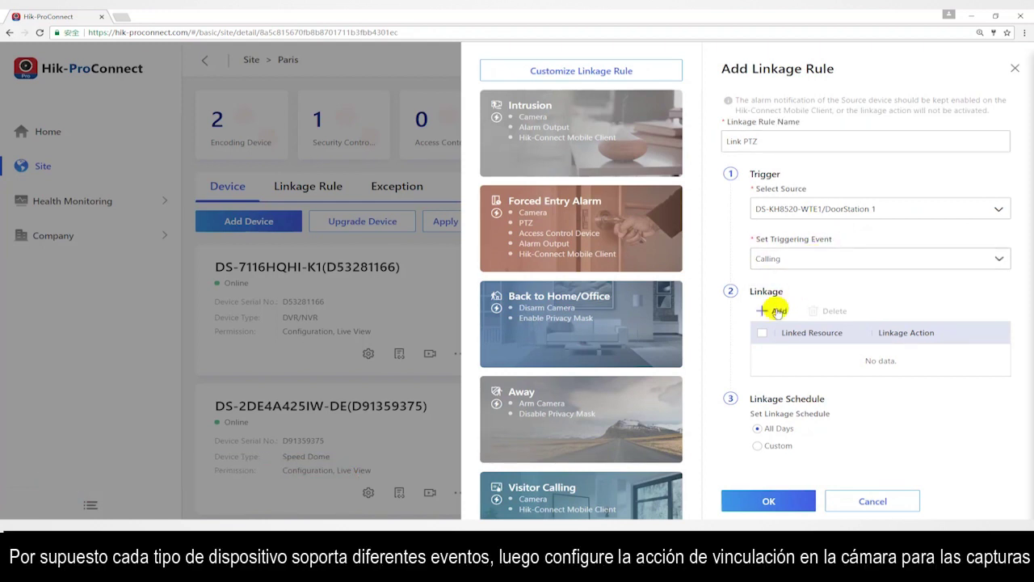
Add a Capture linkage action for the DS-2DE4A425IW-DE device and save the linkage rule.
click(777, 312)
click(749, 121)
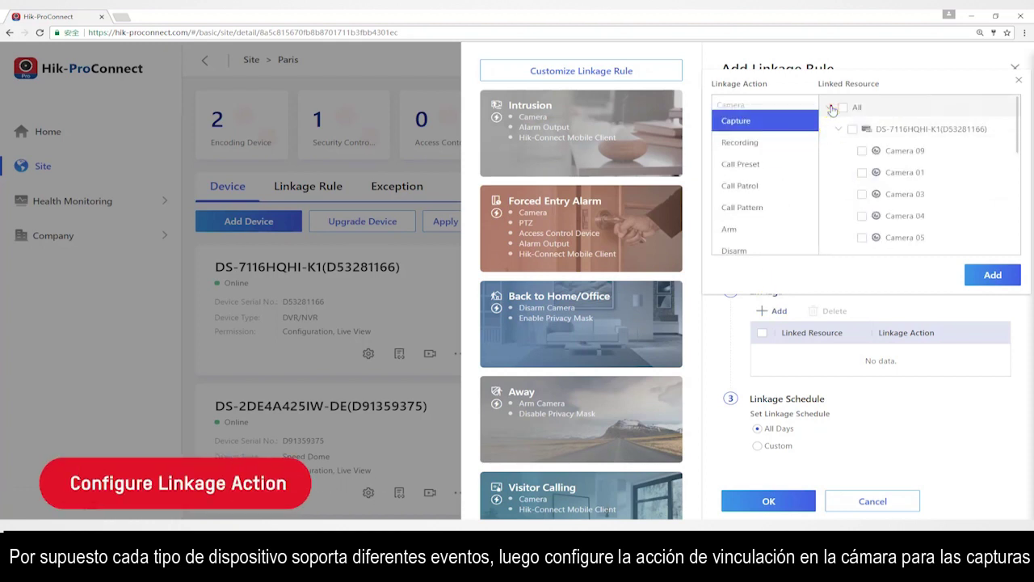
click(837, 129)
click(839, 130)
click(839, 129)
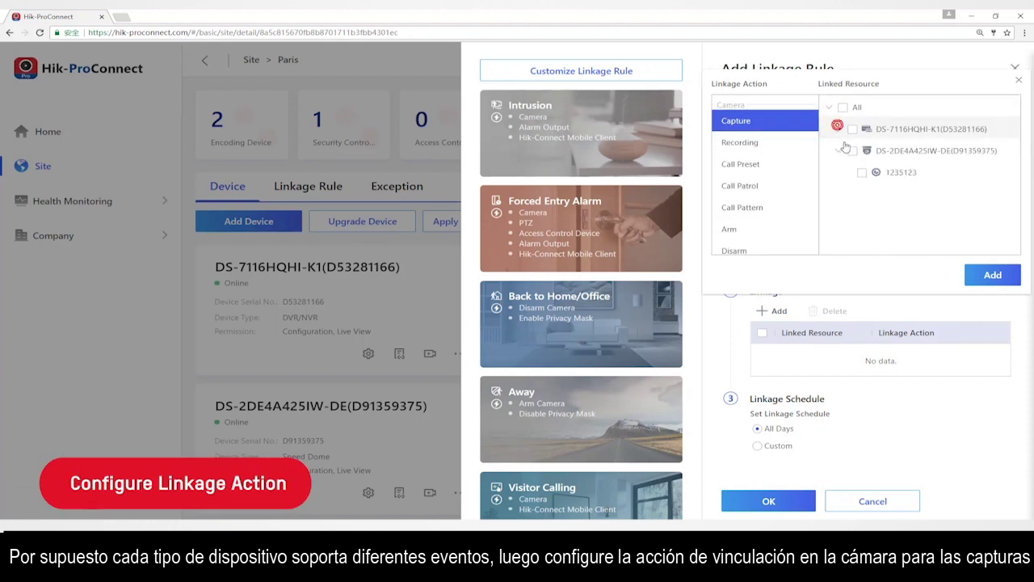
click(851, 150)
click(995, 274)
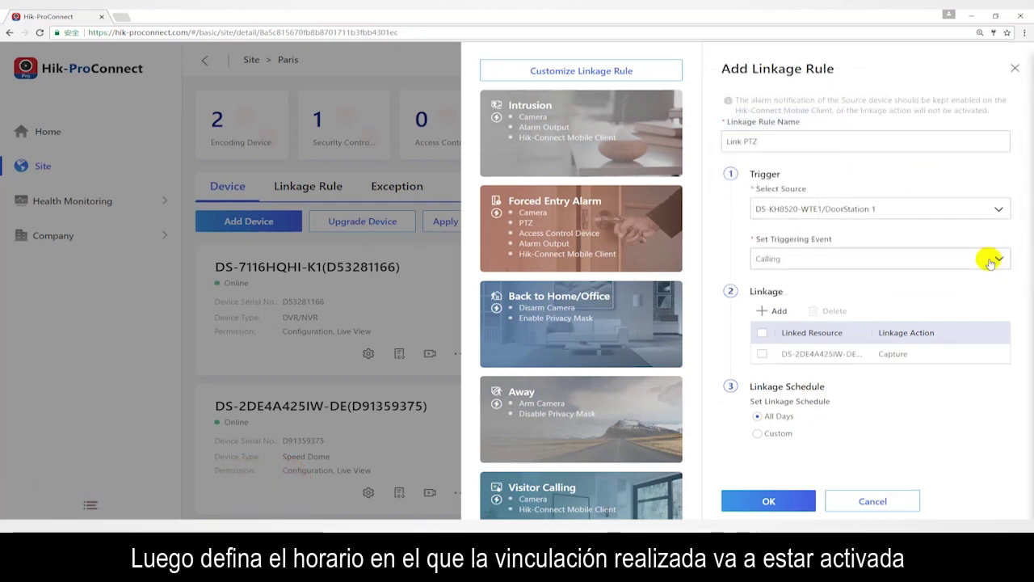
click(760, 433)
click(769, 502)
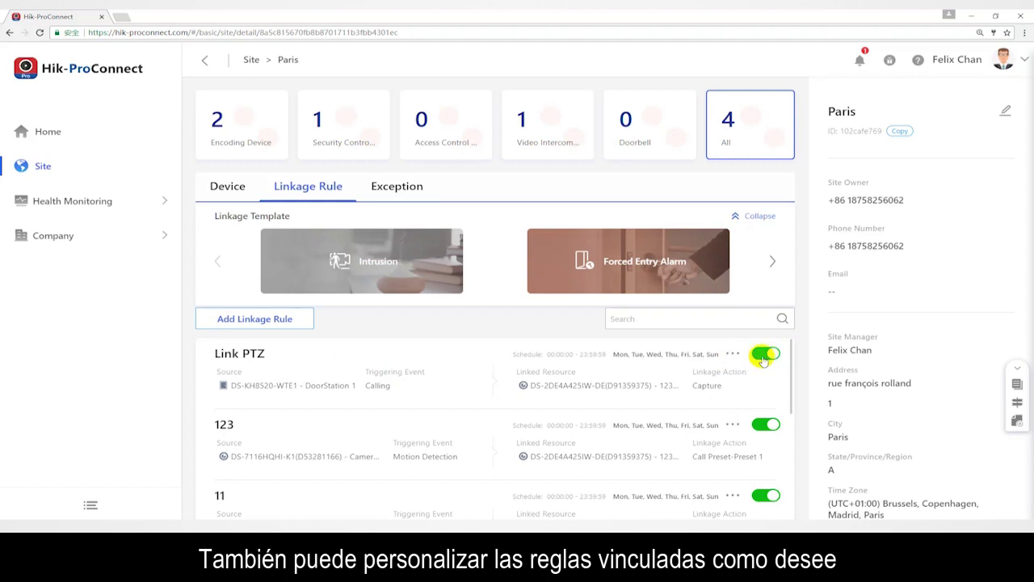
Open the Link PTZ linkage rule for editing.
mouse_move(733, 356)
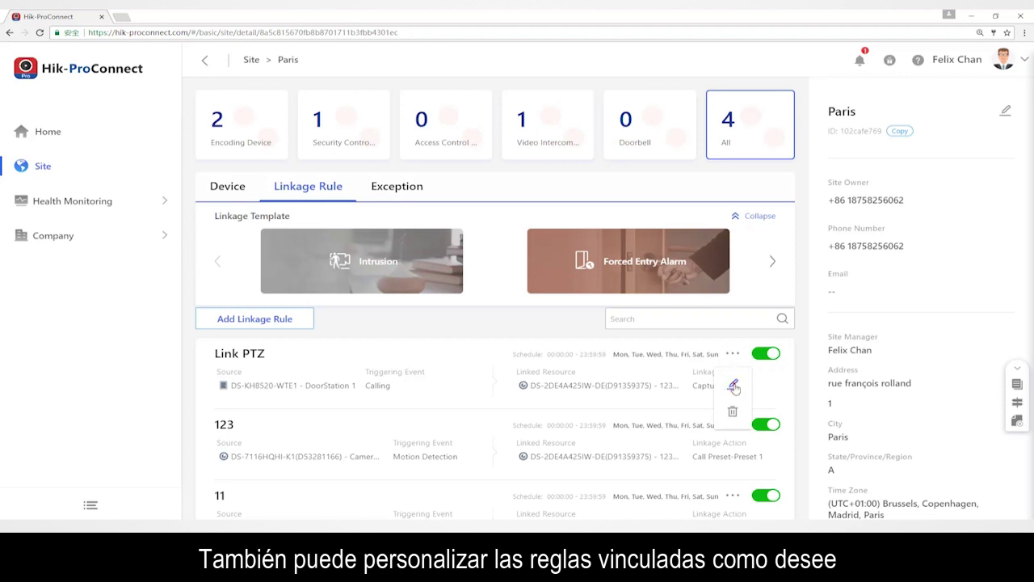
click(734, 387)
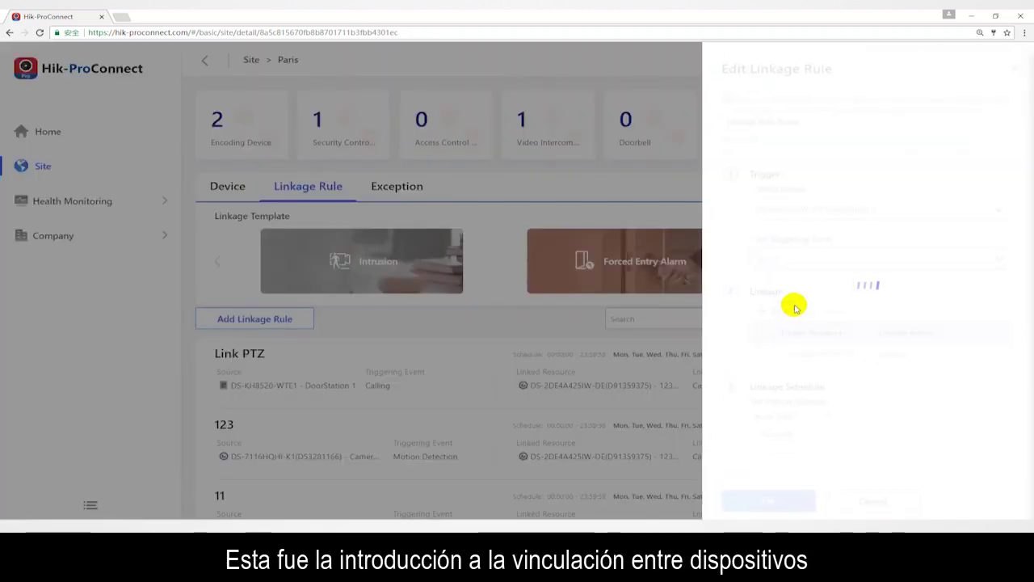